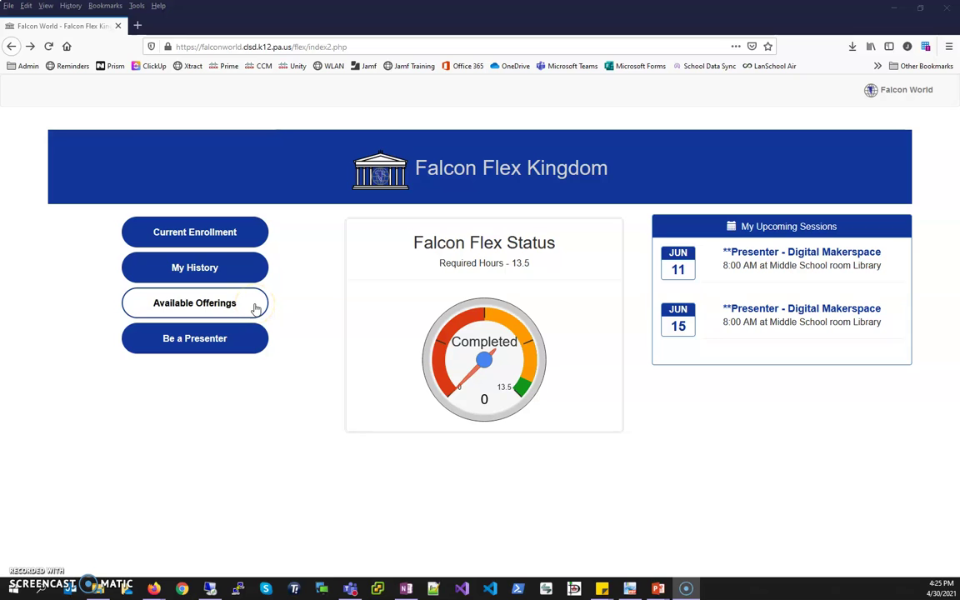
Open the session catalog and browse it, spotting Bitmoji and Ready-Made Materials for Schoology on 6/14/2021
click(256, 308)
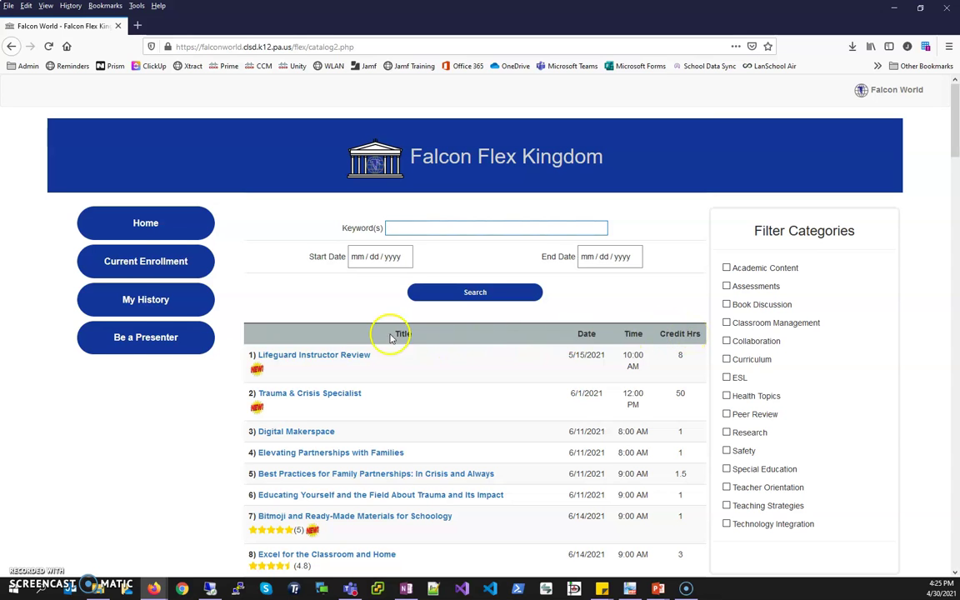
scroll(375, 338, down, 4)
scroll(386, 342, down, 1)
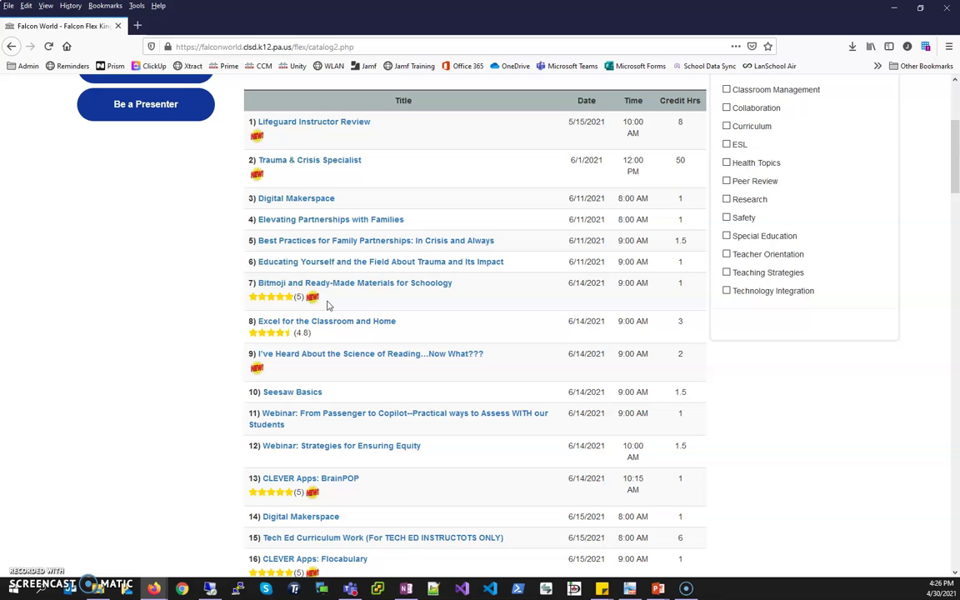
scroll(331, 305, up, 5)
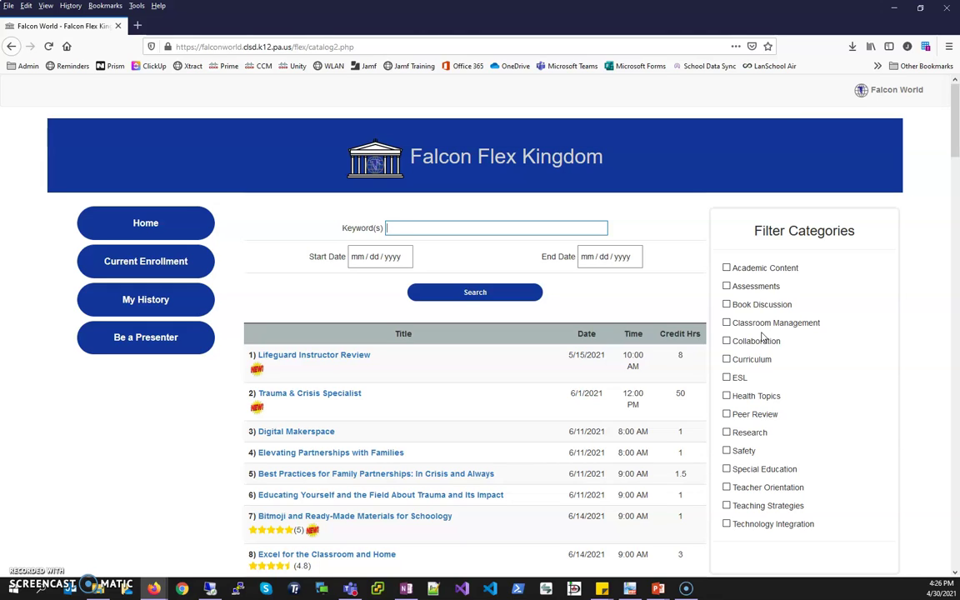
Try the Classroom Management and Academic Content category filters, then remove Classroom Management
click(726, 323)
click(726, 323)
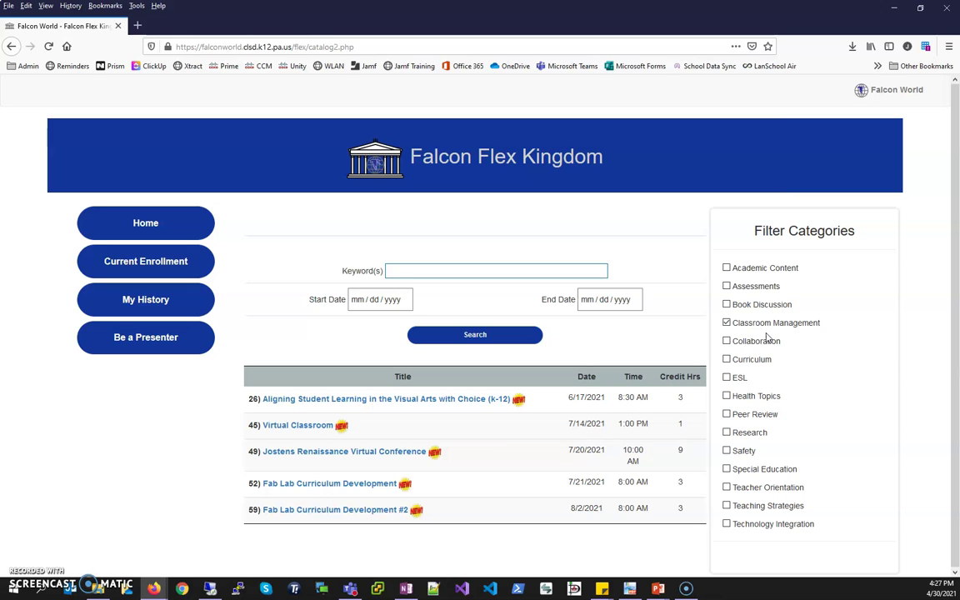
click(765, 333)
click(727, 268)
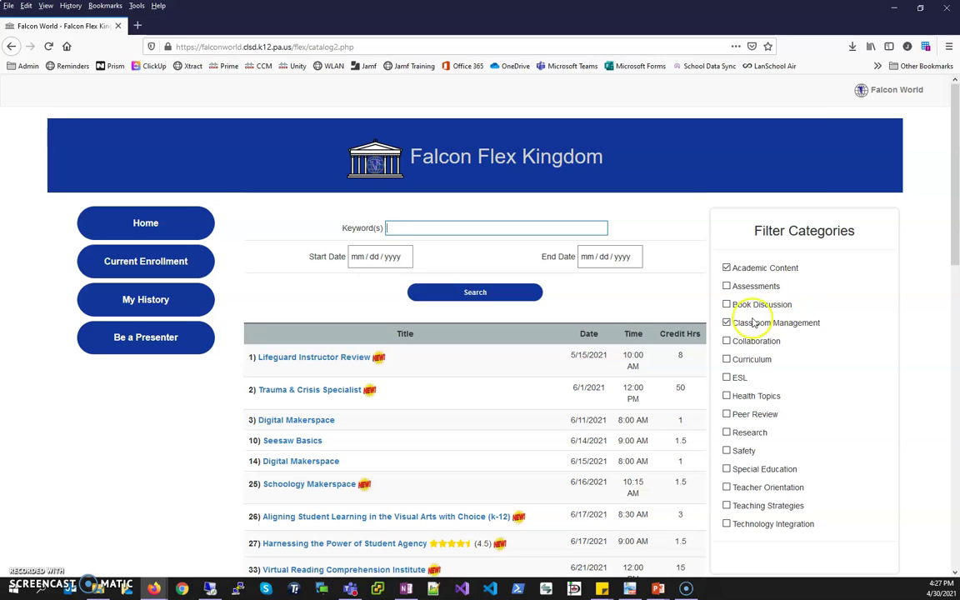
click(727, 323)
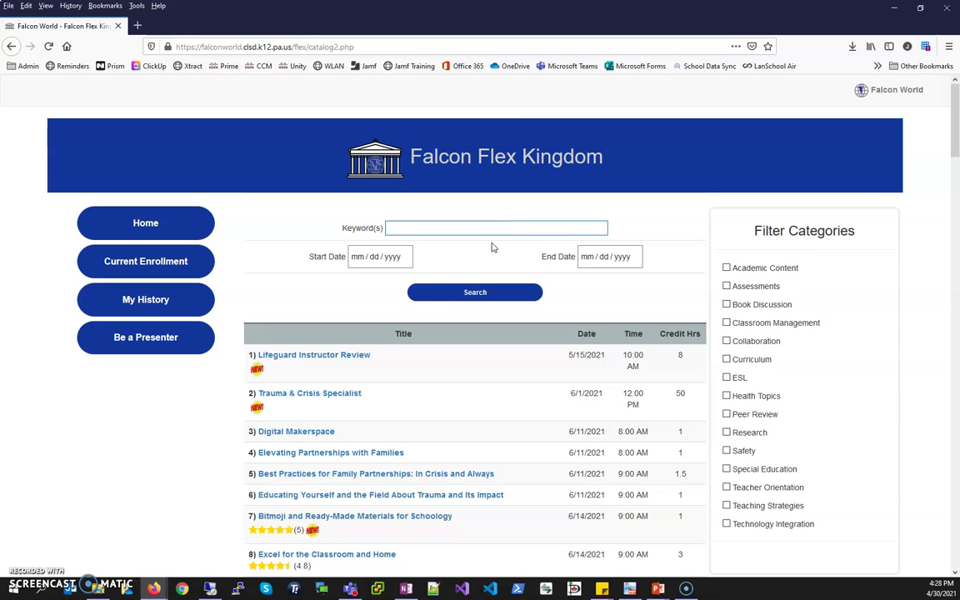
Scroll the catalog down to row 7, Bitmoji and Ready-Made Materials for Schoology
scroll(478, 339, down, 2)
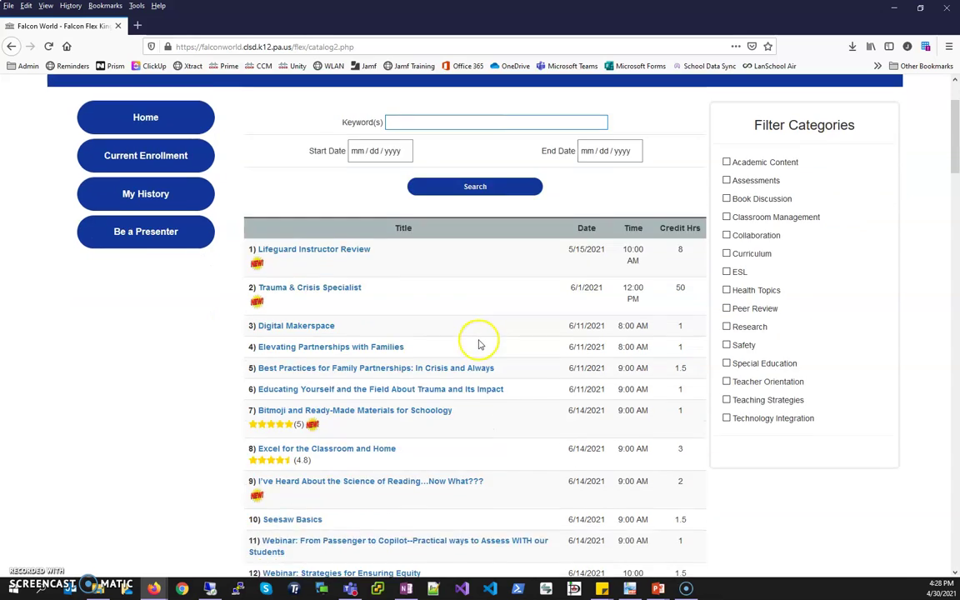
scroll(479, 342, down, 3)
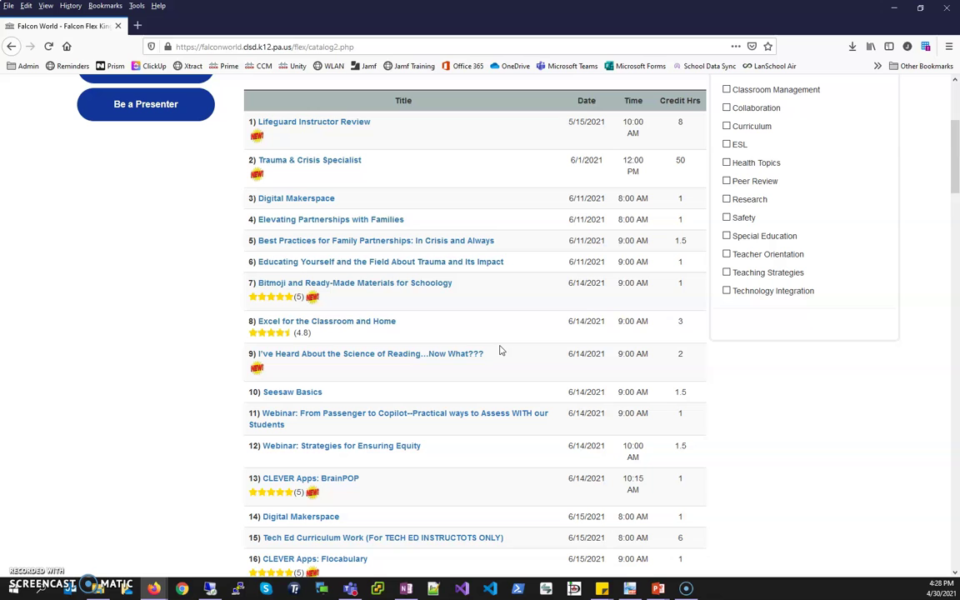
Open the Bitmoji and Ready-Made Materials for Schoology session details (High School Room LGI, 6/14/2021, 9:00 AM)
click(415, 283)
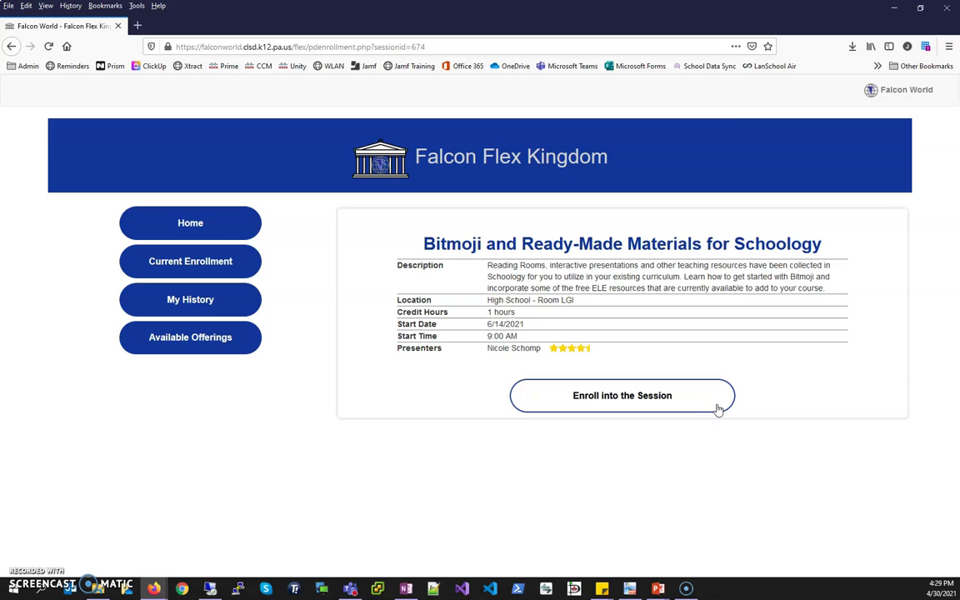
Enroll in the Bitmoji session and highlight the green enrollment success message
click(696, 402)
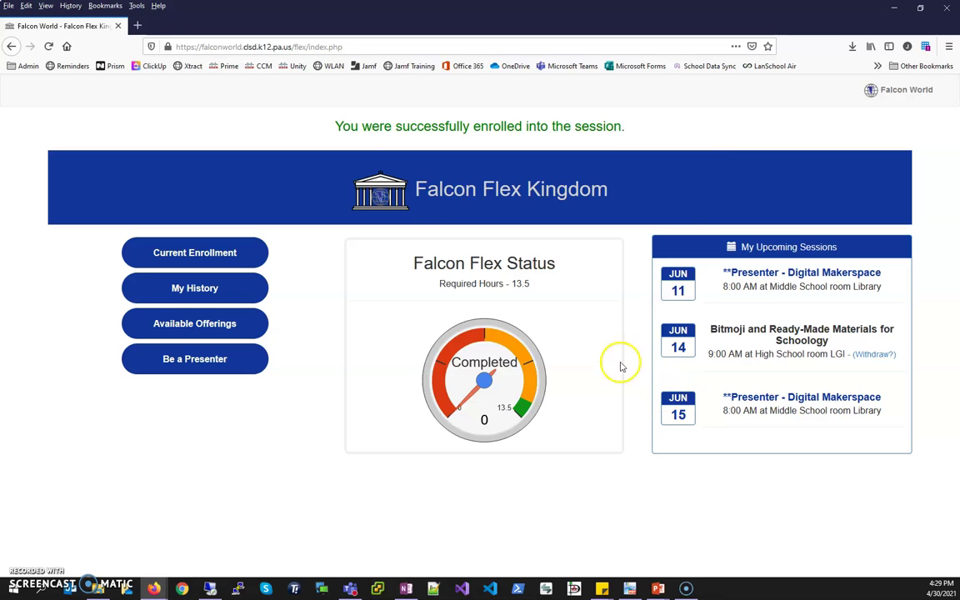
click(325, 127)
drag(325, 126, 635, 138)
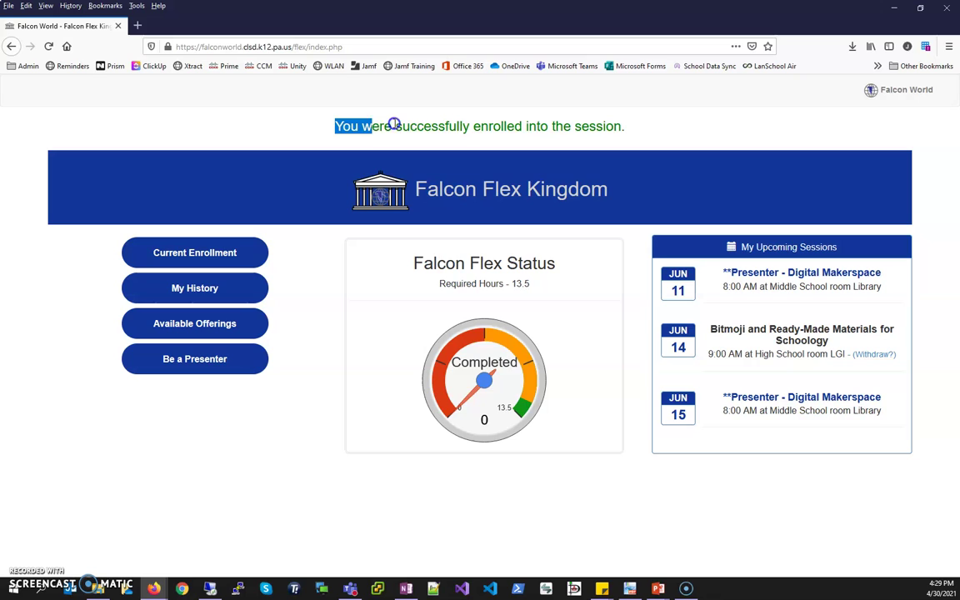
click(638, 130)
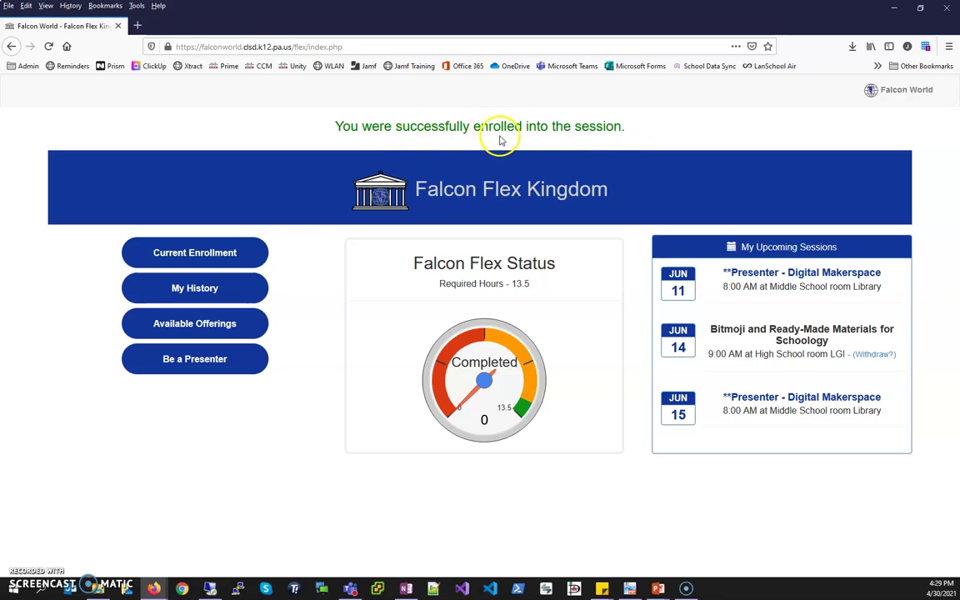